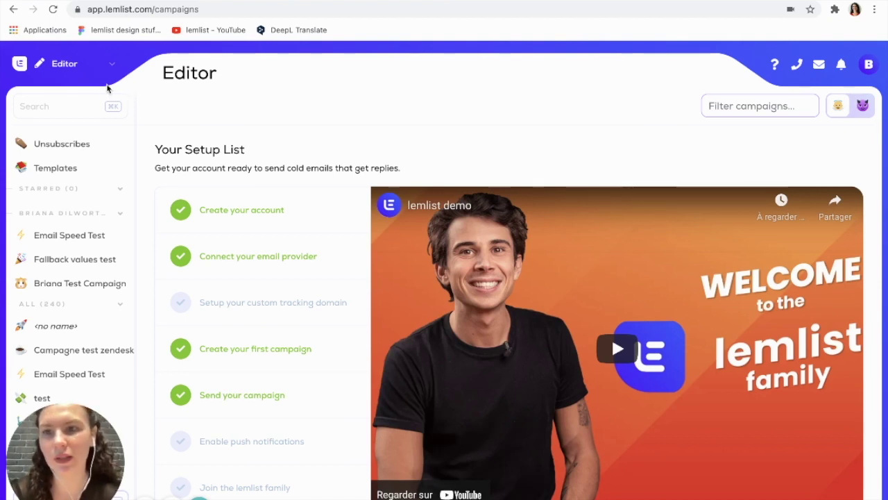
View the Global Limits page: 100 emails, 20 LinkedIn invites, 30 messages and 30 visits daily.
click(76, 65)
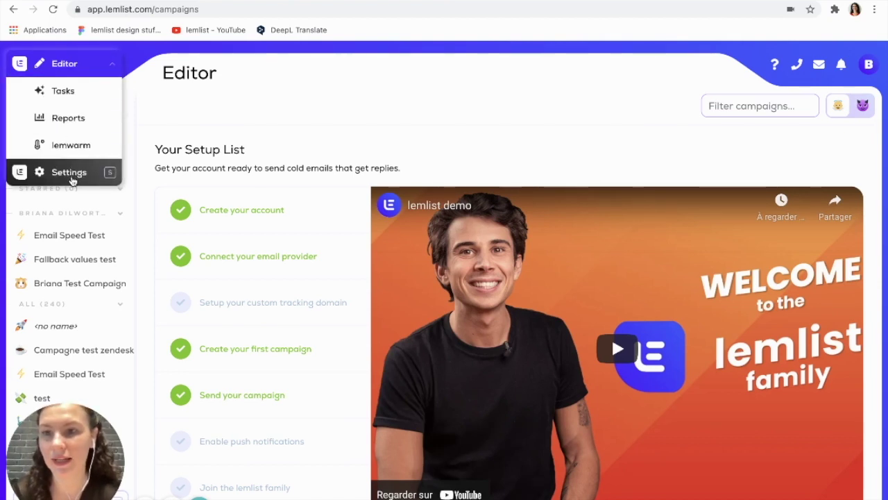
click(74, 174)
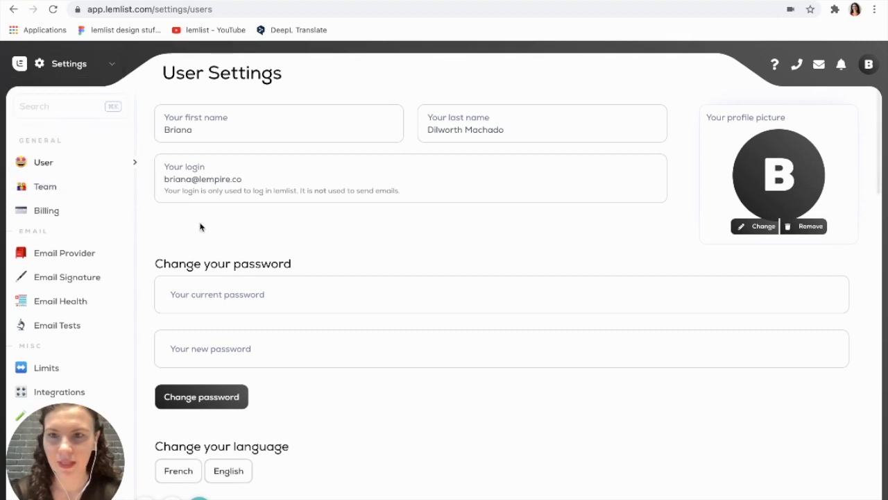
scroll(218, 254, down, 1)
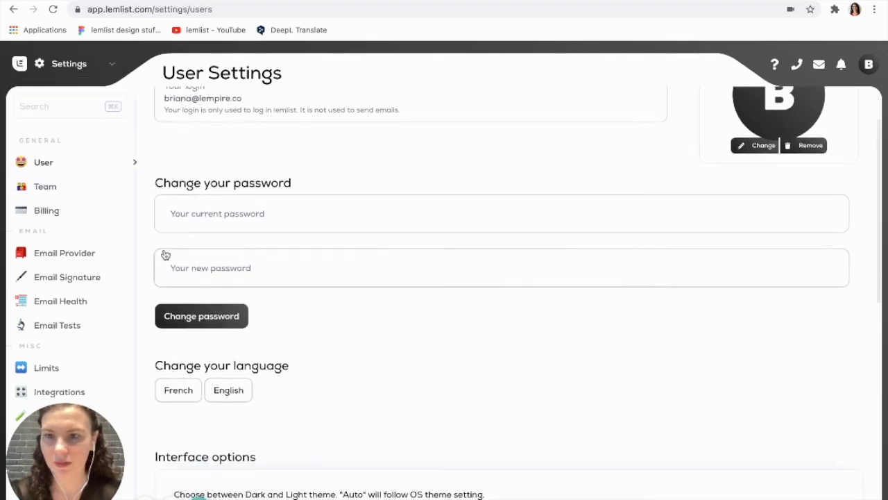
click(55, 373)
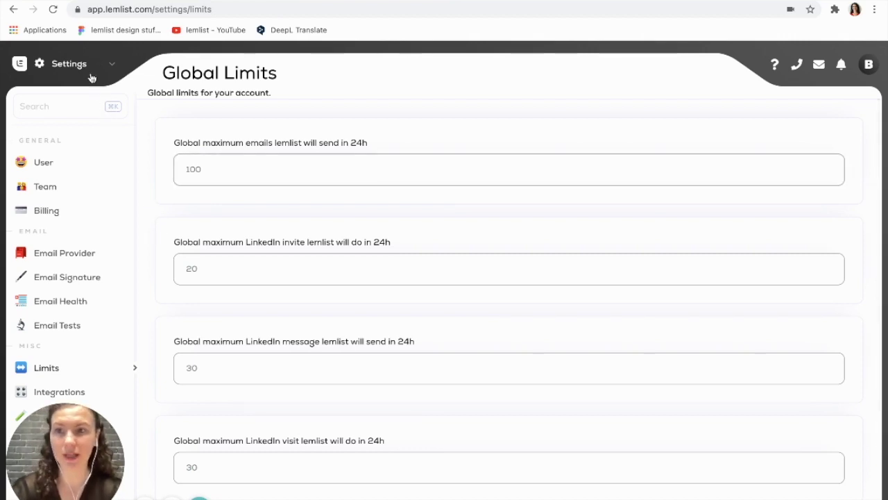
Compute Email Health stats: 14 sent and 2 bounced on 03-02-2021, 11 sent on 03-03-2021.
click(45, 301)
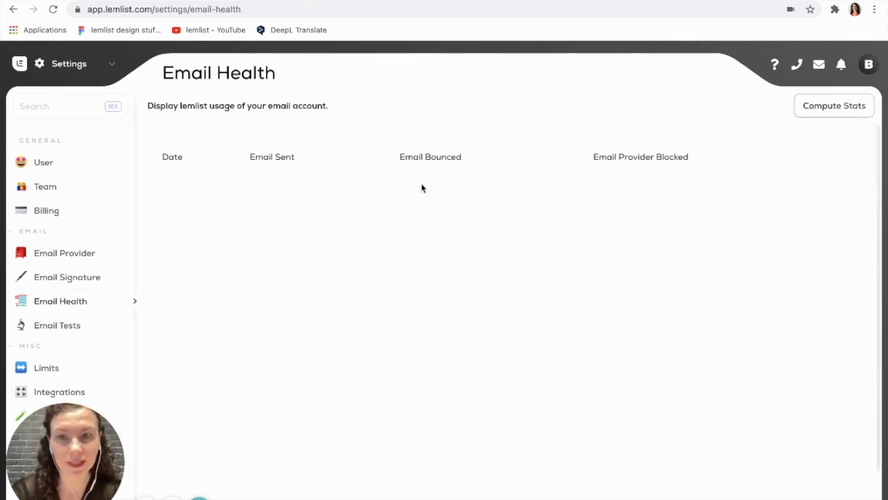
click(837, 113)
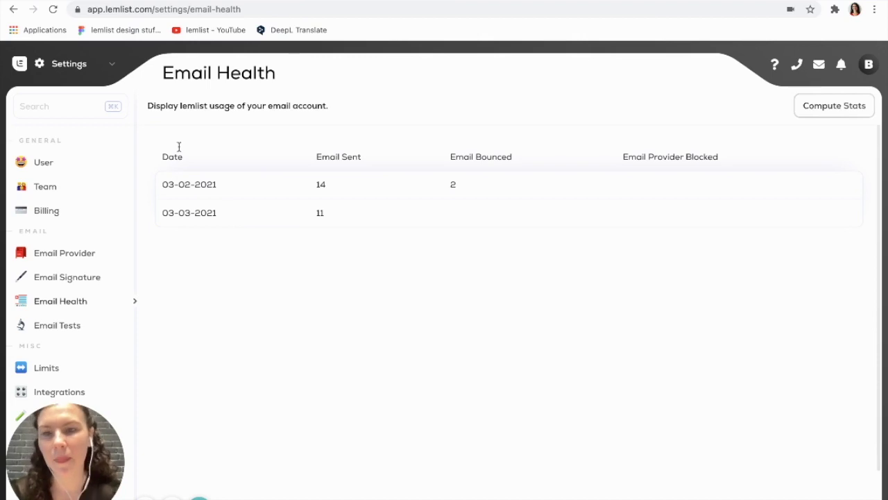
Browse the lemwarm email warmup page, then switch back to the campaign Editor.
click(97, 68)
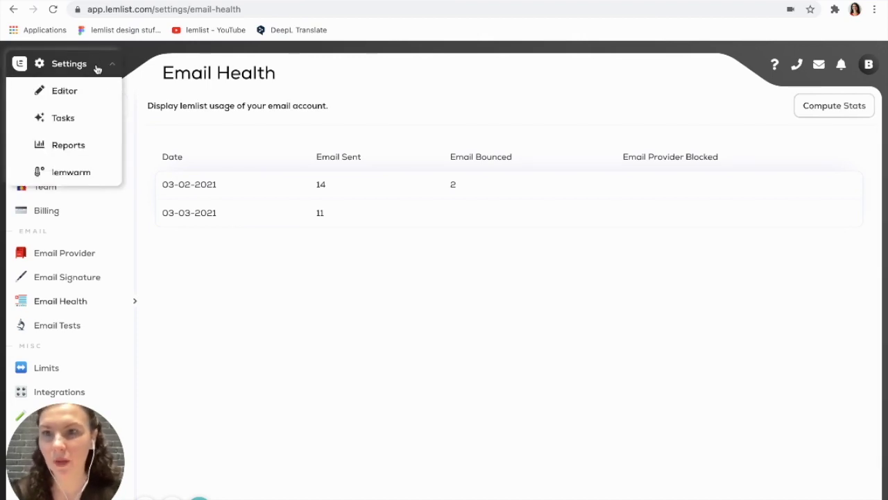
click(87, 170)
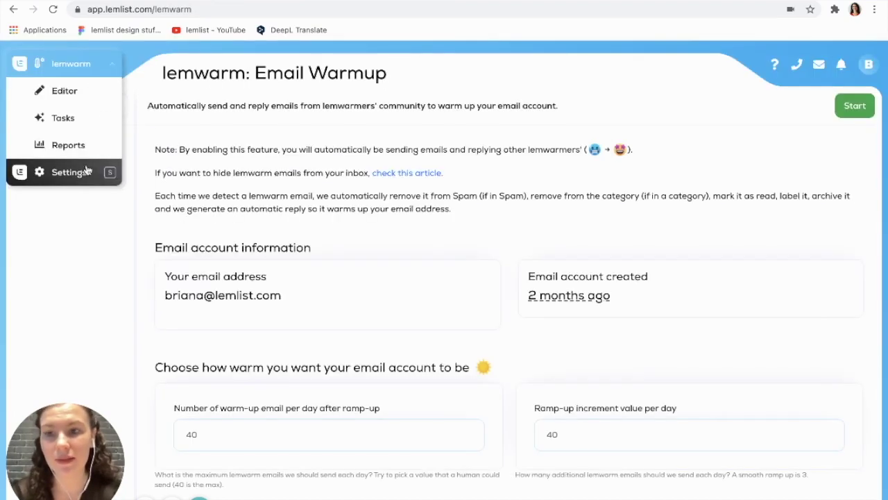
scroll(221, 306, down, 1)
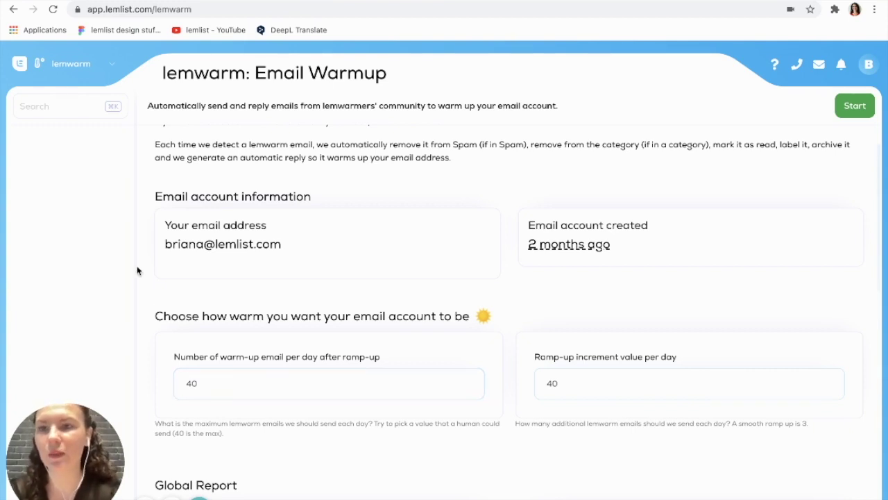
click(104, 66)
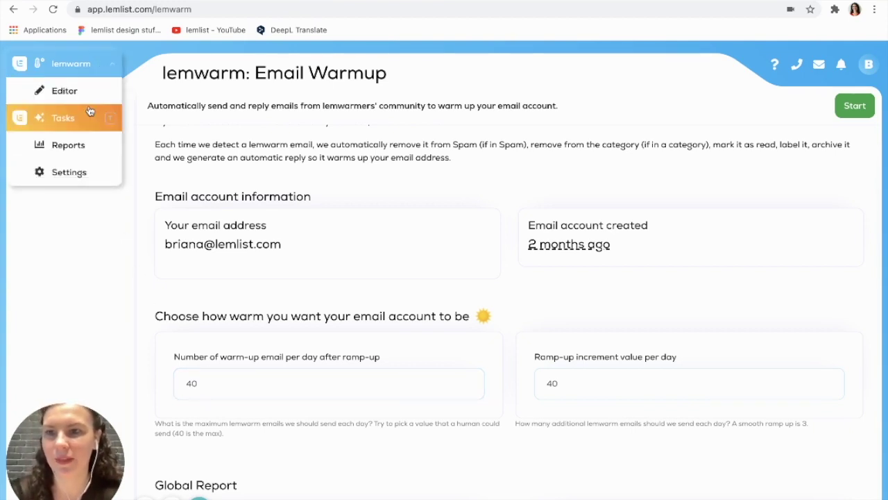
click(85, 90)
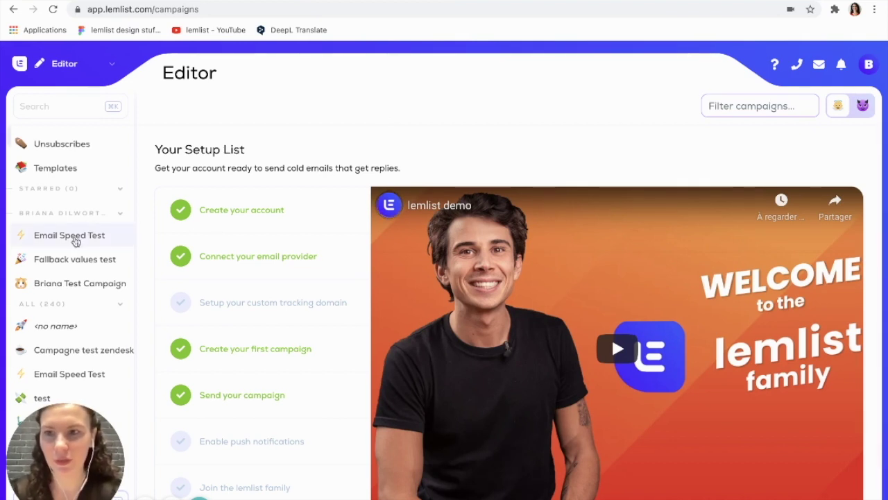
Open the Email Speed Test schedule and try a 2-minute new-lead interval.
click(69, 235)
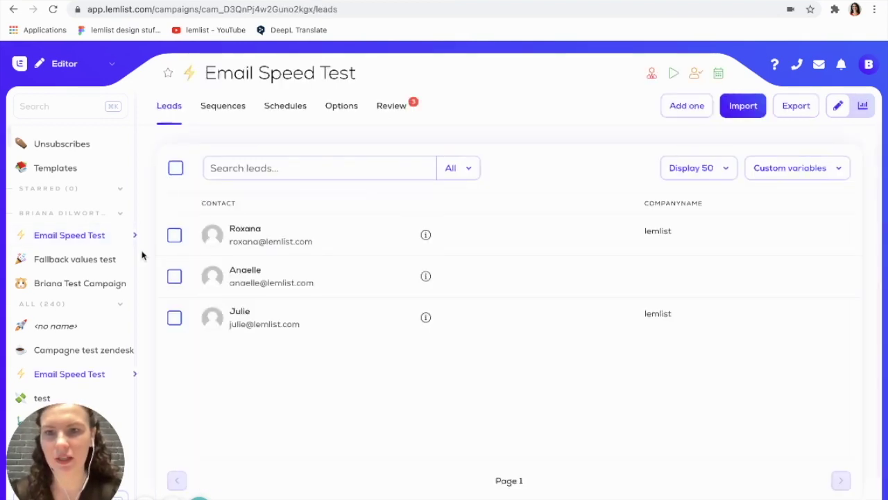
click(268, 116)
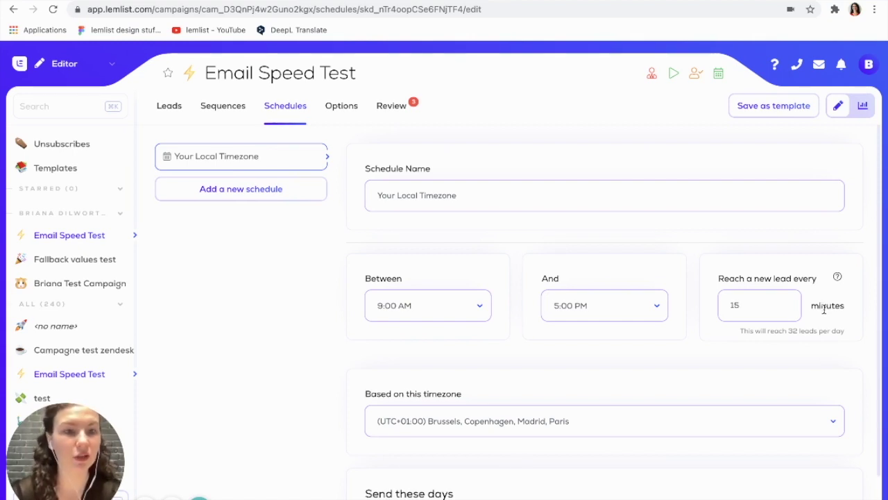
click(759, 301)
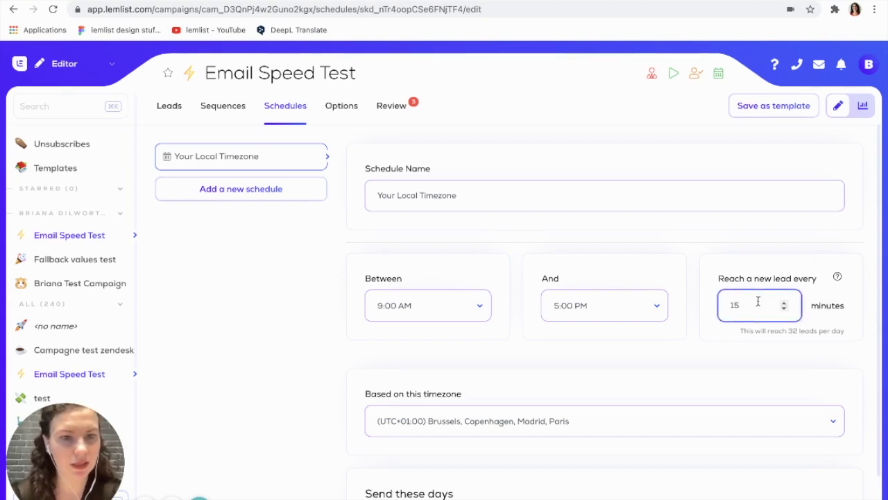
double_click(736, 305)
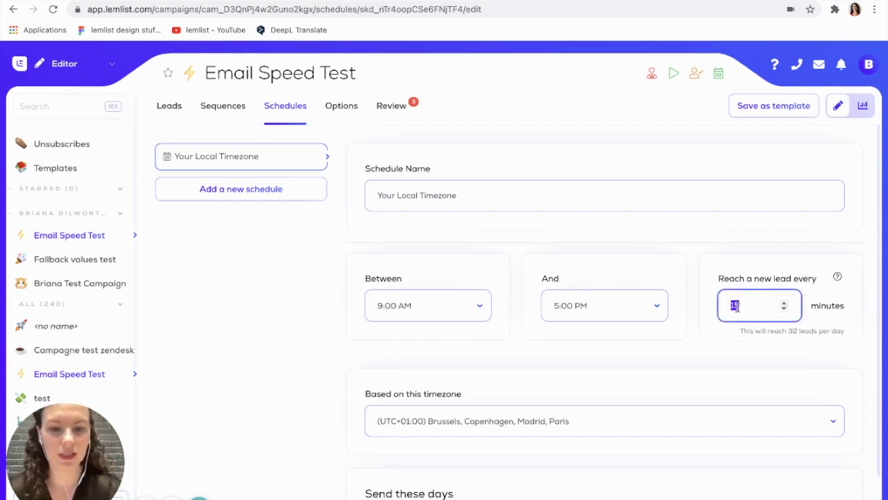
key(BackSpace)
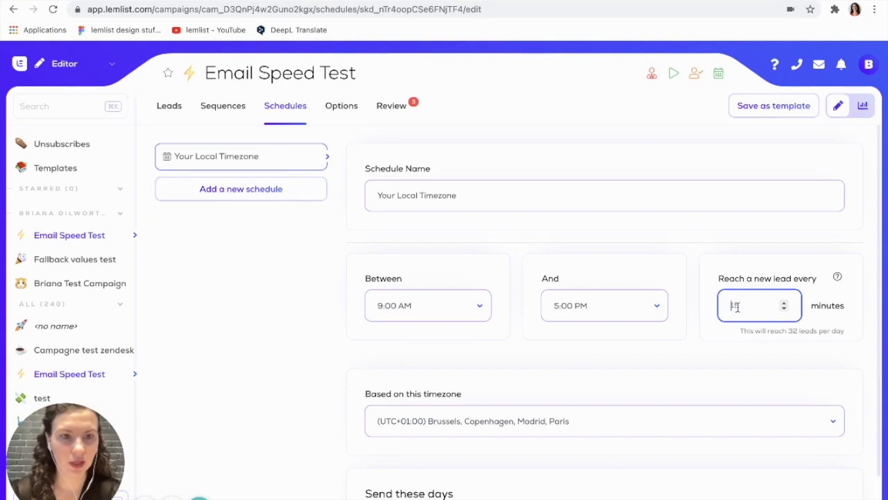
text(2)
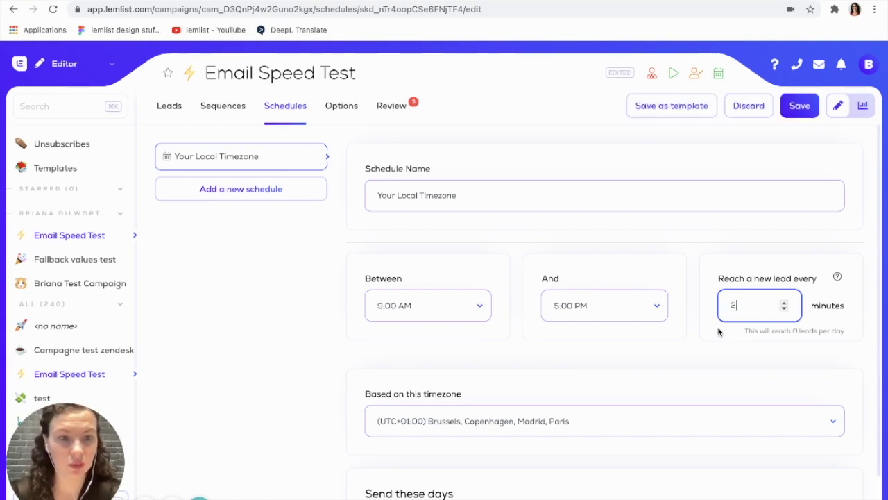
click(719, 332)
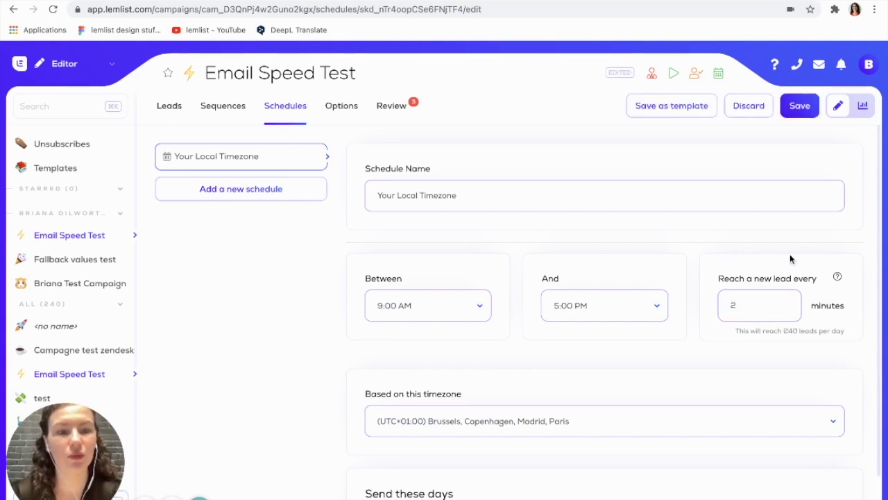
Try a 30-minute lead interval, then view the campaign's sequence steps.
click(733, 292)
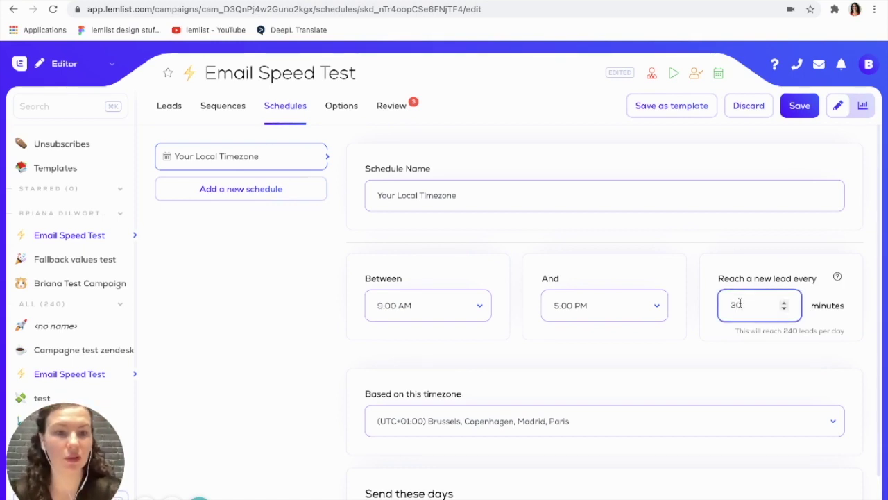
text(30)
click(745, 327)
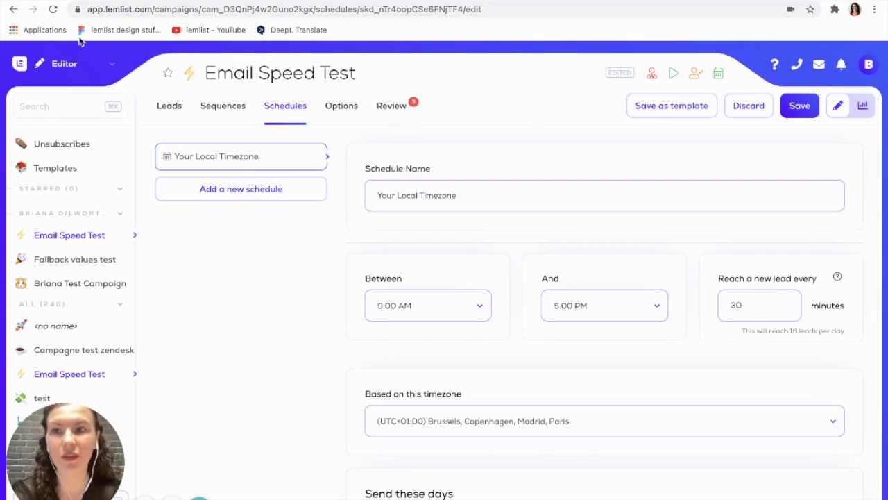
click(68, 59)
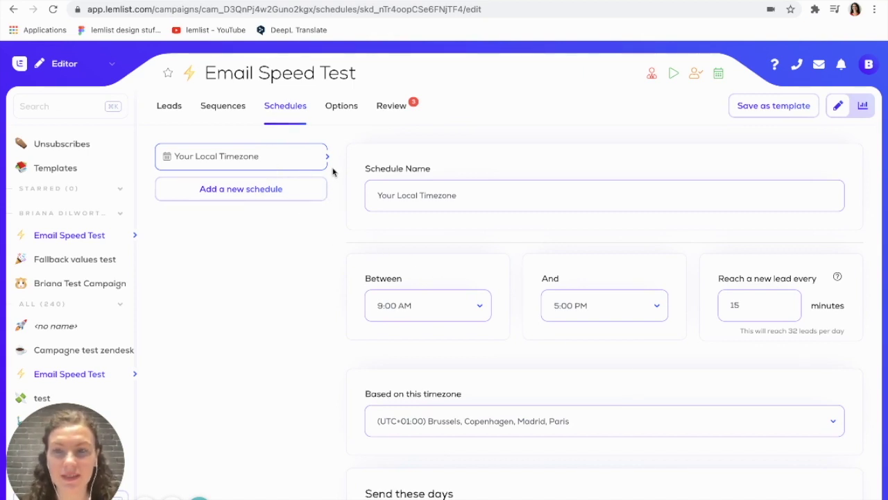
click(229, 105)
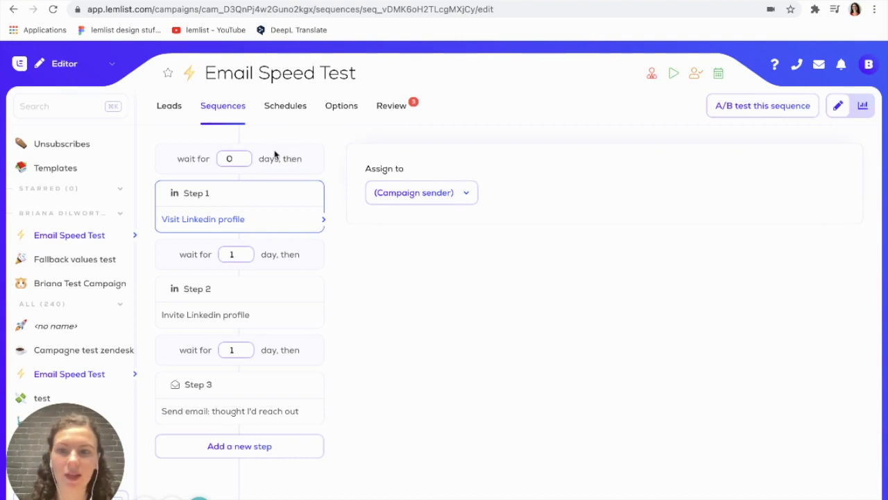
Set the wait before the Email Speed Test sequence's first step to 7 days.
double_click(240, 158)
text(1)
double_click(240, 159)
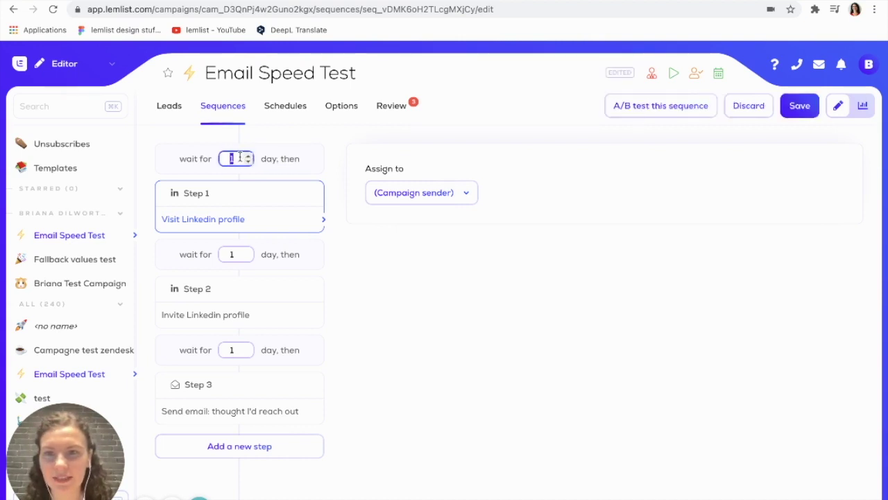
text(7)
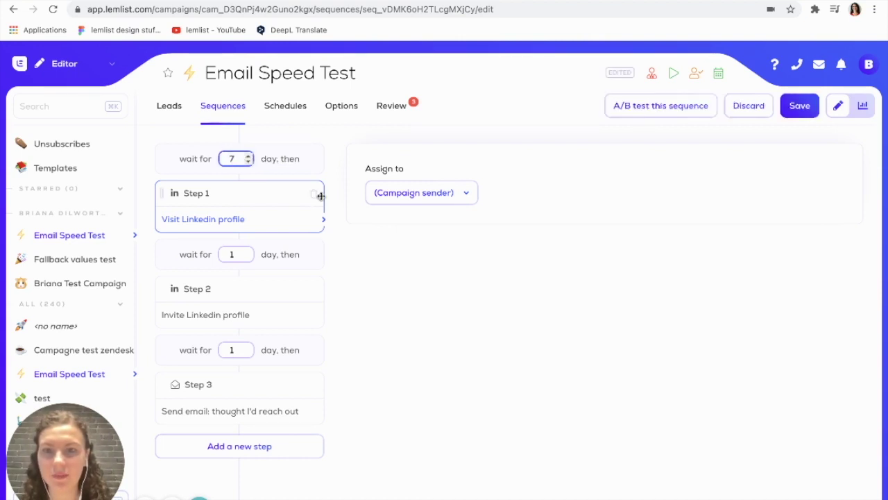
click(321, 168)
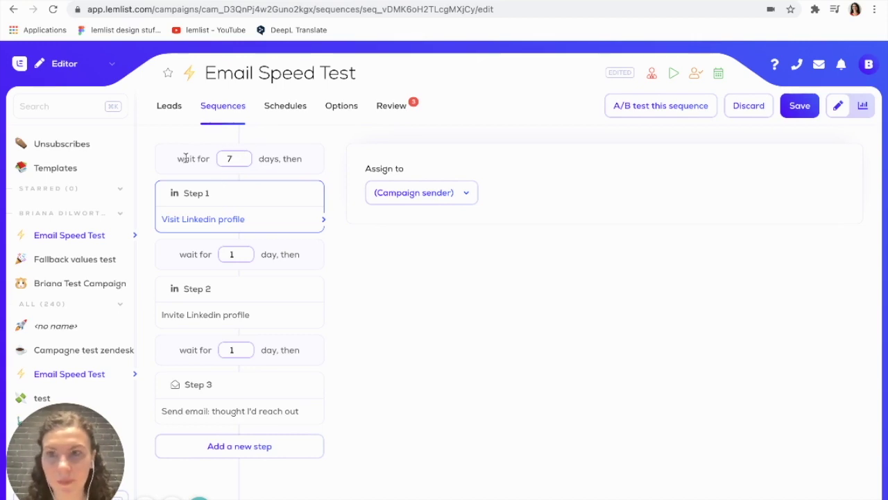
click(114, 68)
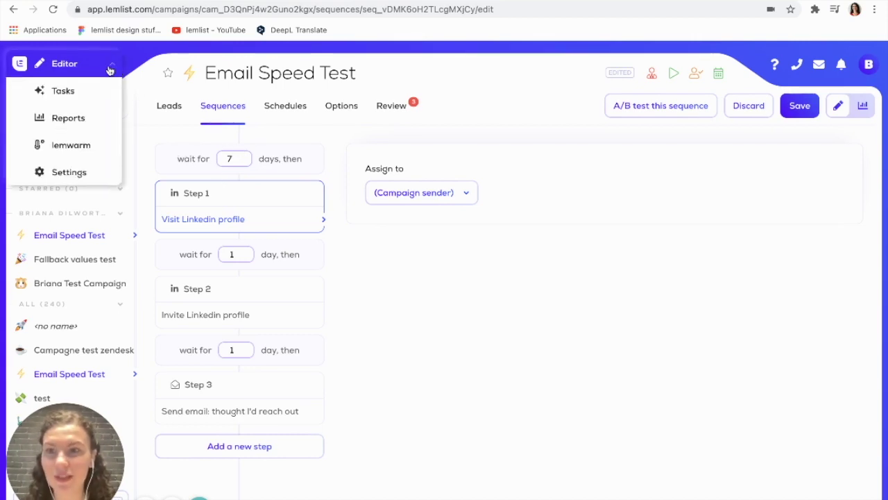
Leave the unsaved sequence, check the Team 'Delay first step' option, and return to Editor.
click(88, 173)
click(555, 369)
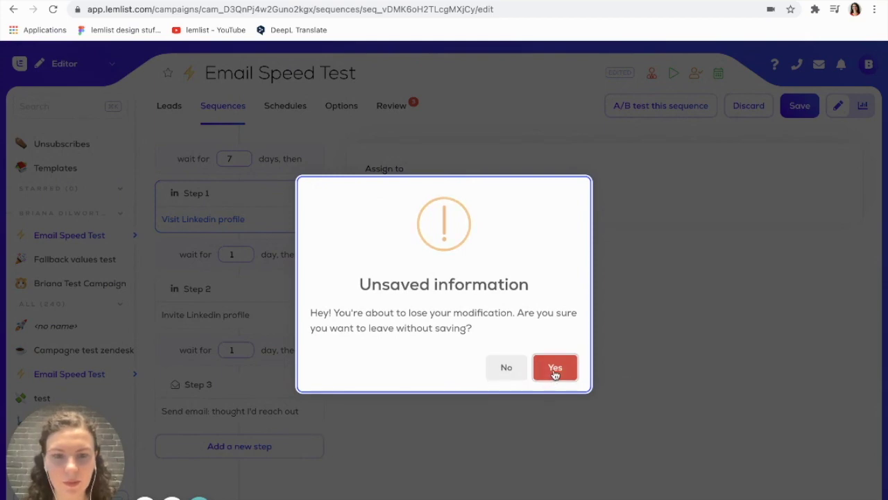
click(555, 367)
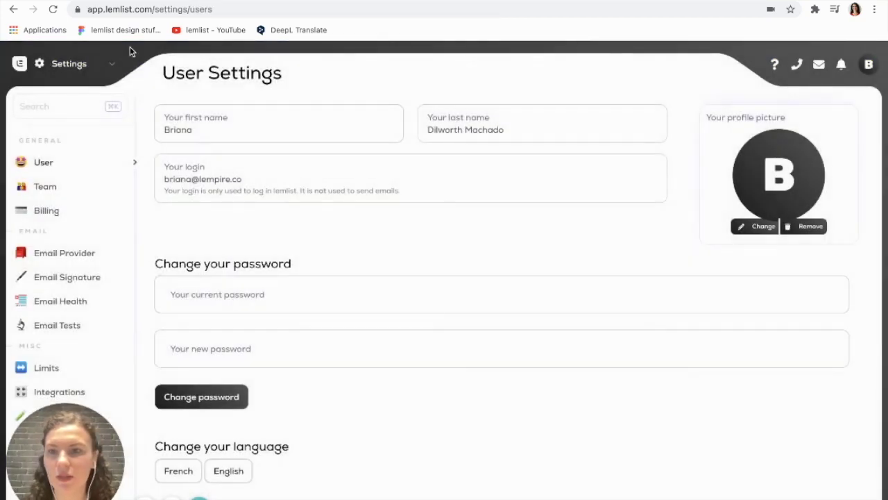
click(46, 186)
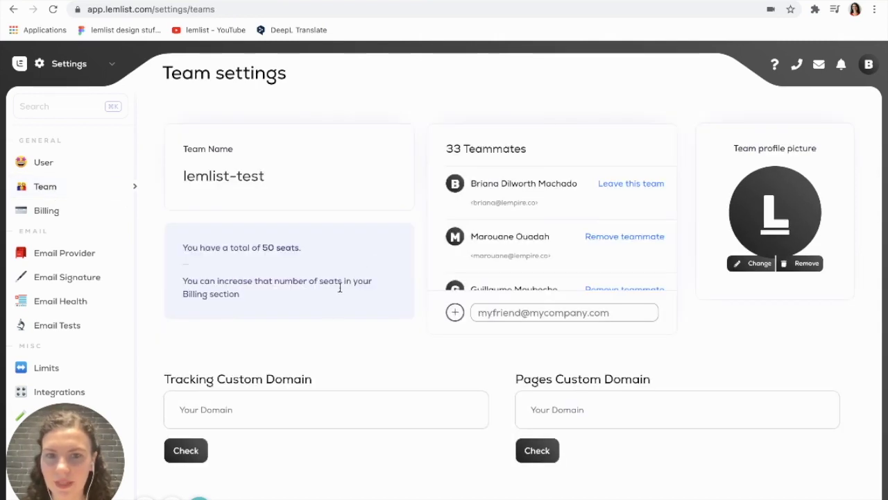
scroll(334, 312, down, 4)
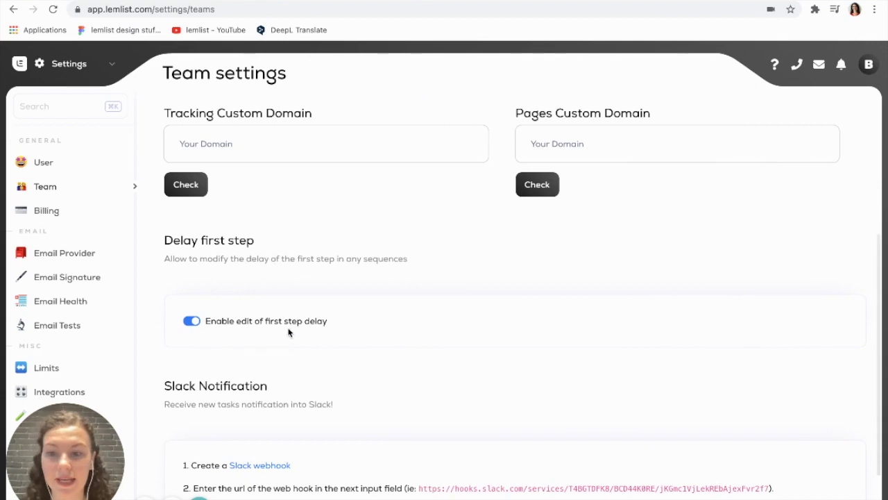
click(93, 64)
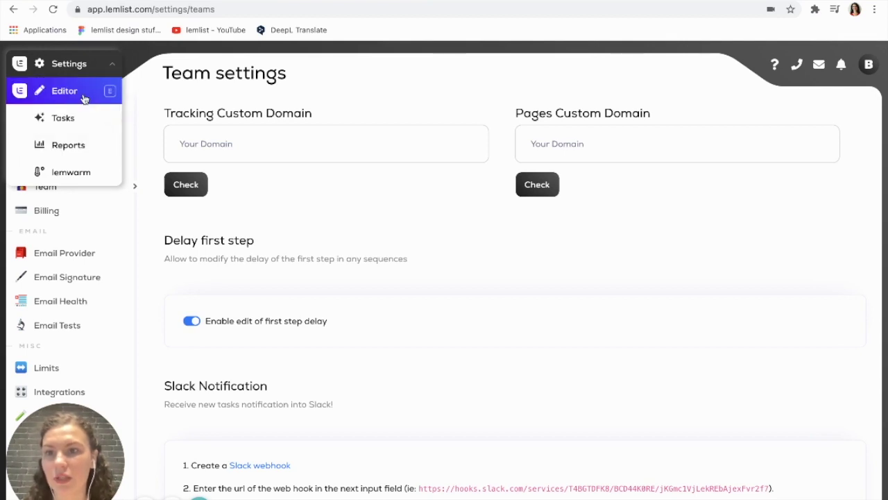
click(66, 90)
Reopen the Email Speed Test sequence and set its opening wait to 7 days.
click(79, 243)
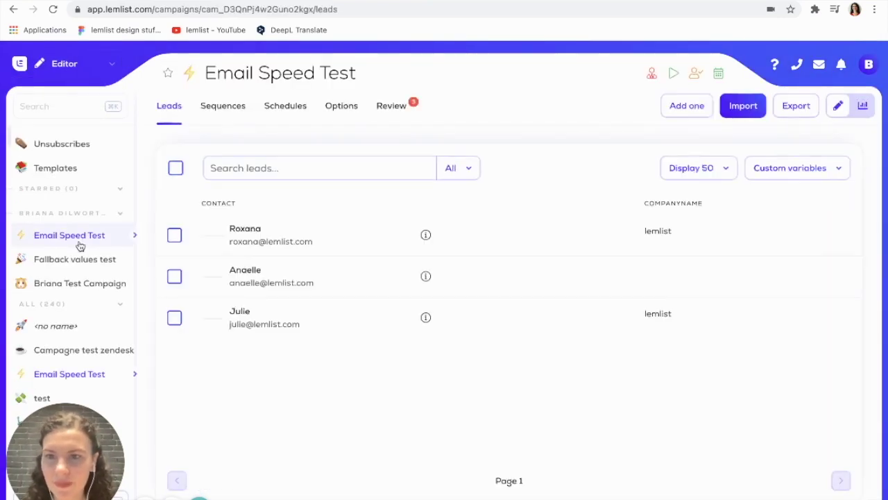
click(223, 106)
double_click(234, 158)
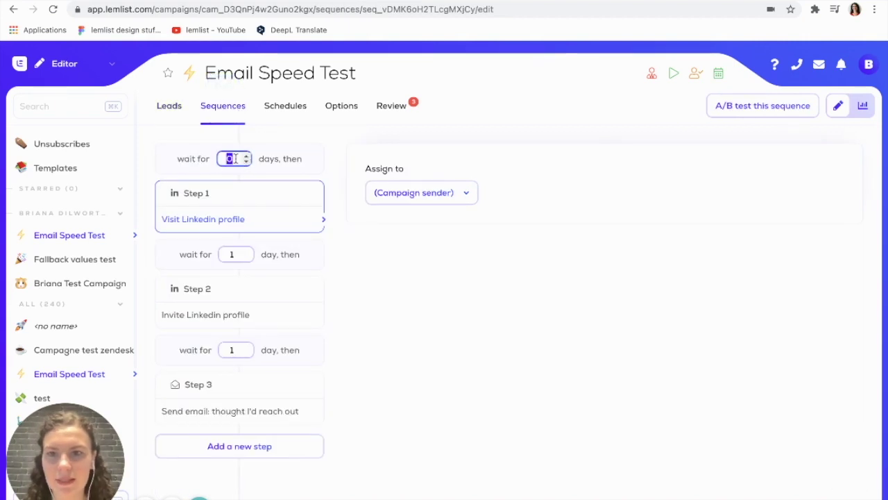
text(7)
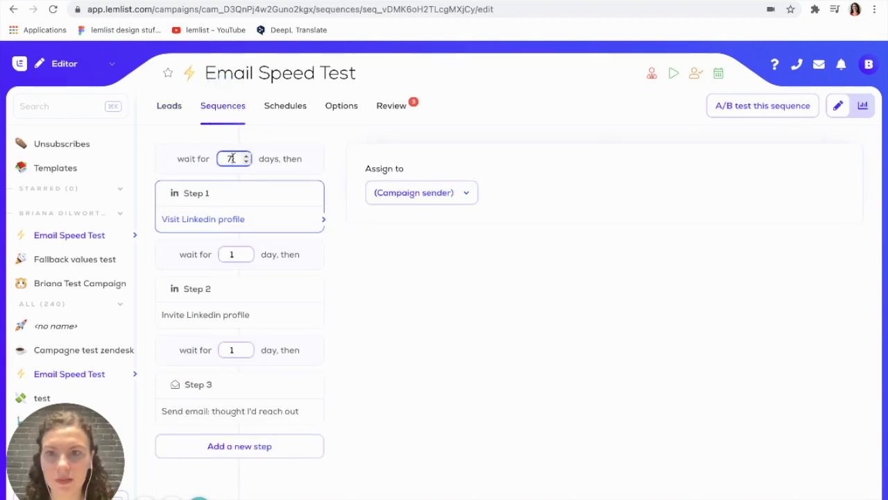
click(288, 158)
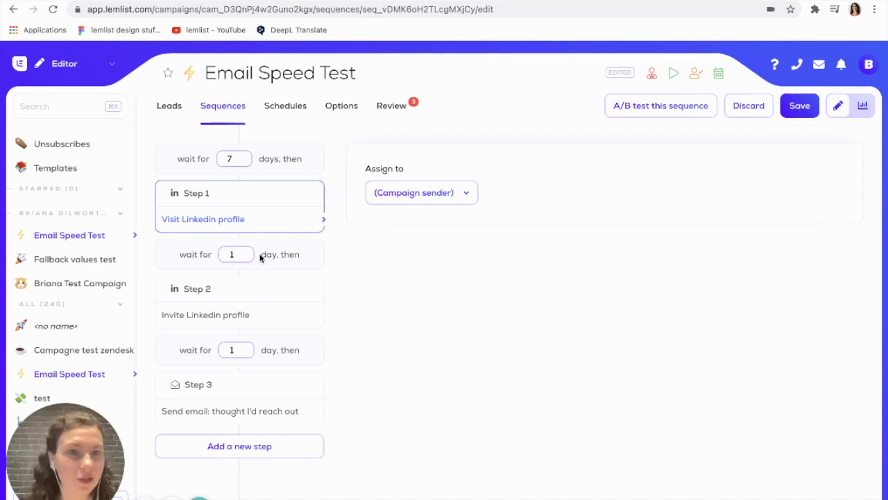
Clear a stray text highlight and focus the delay field before Step 2.
drag(307, 257, 276, 254)
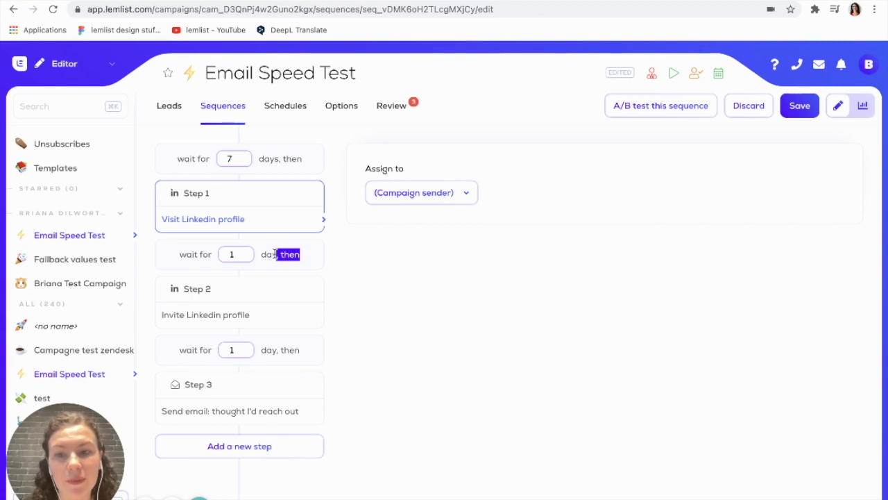
click(298, 254)
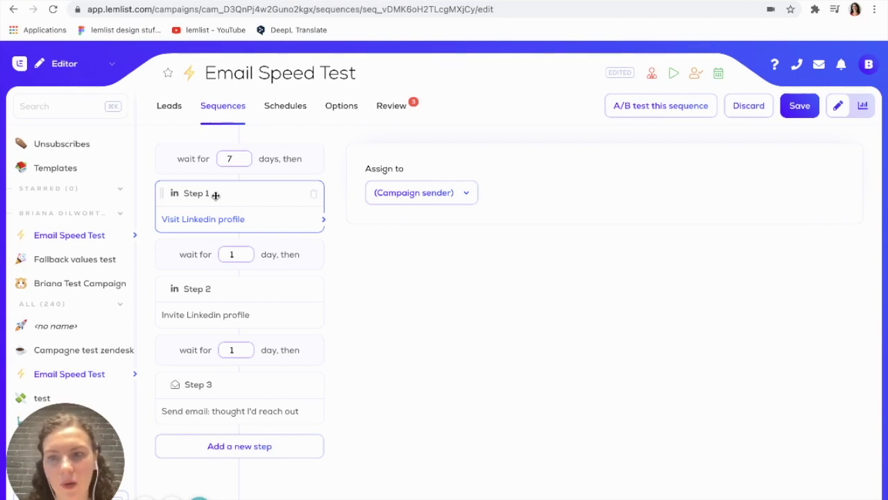
mouse_move(191, 196)
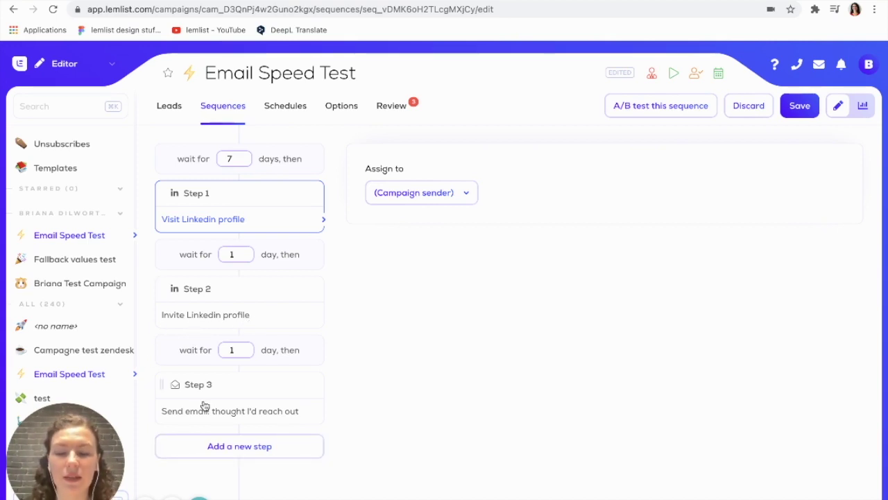
click(234, 254)
Open the Step 2 LinkedIn invite card, whose invite message is still empty.
click(236, 348)
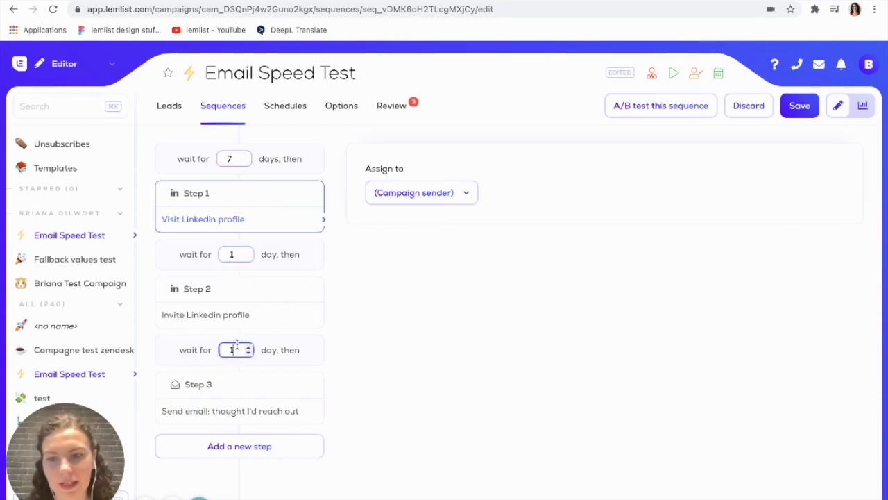
click(235, 254)
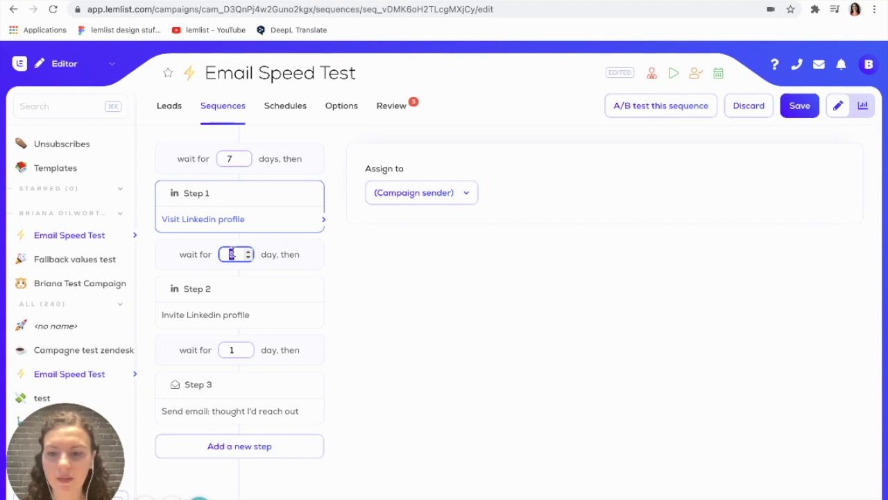
click(223, 317)
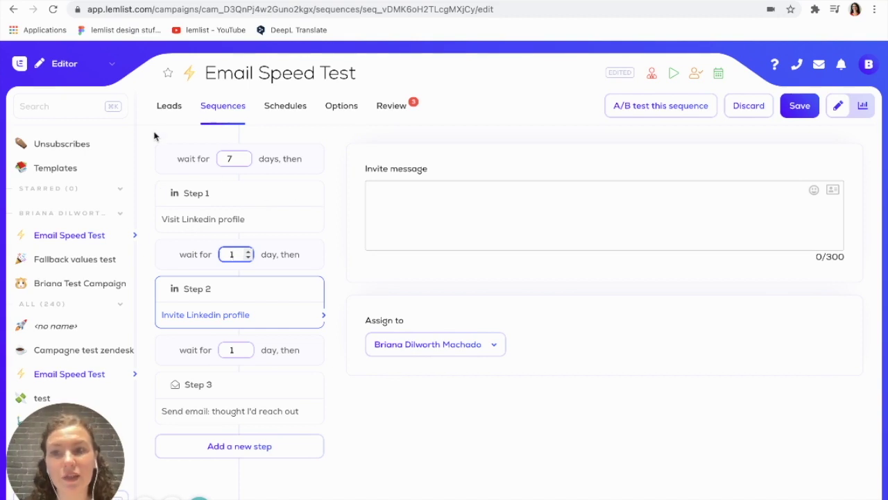
click(99, 65)
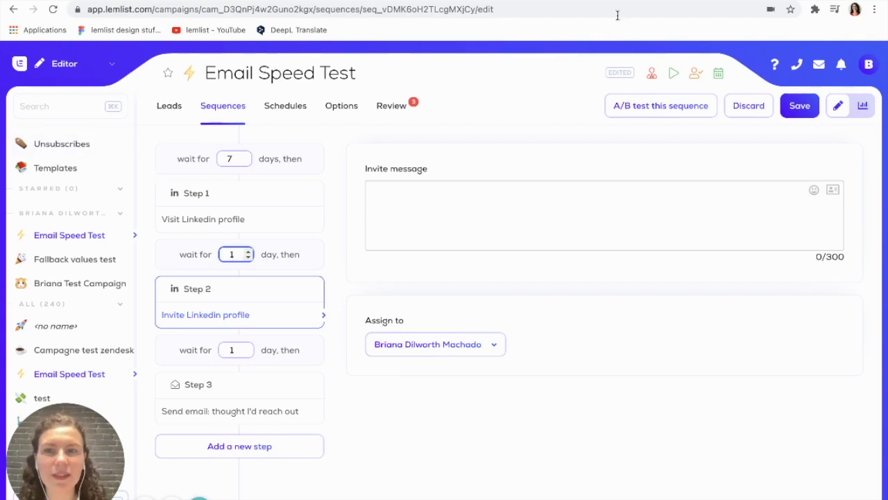
click(774, 66)
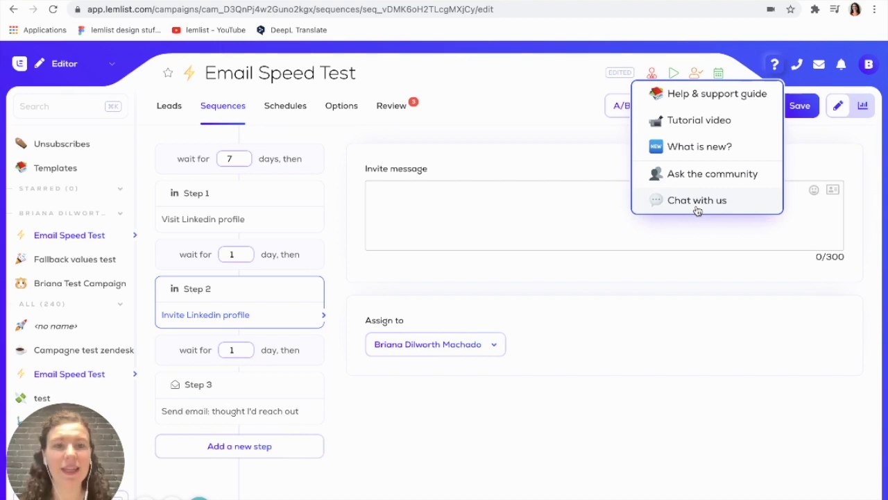
click(562, 72)
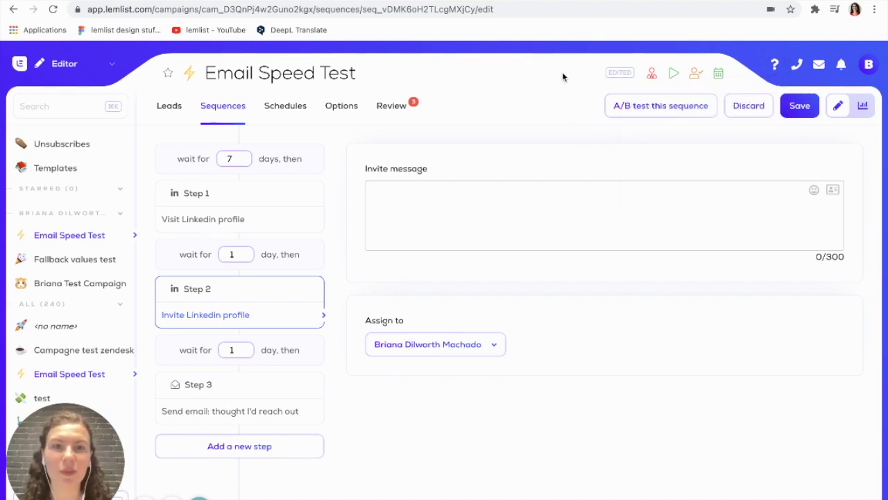